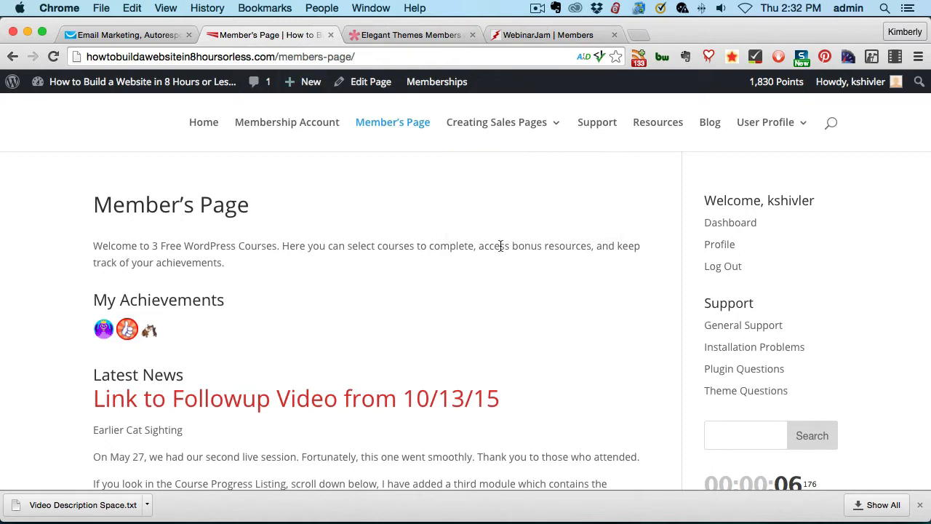
# Check the footer of the Member's Page and open the site's admin page for adding new plugins.
pyautogui.scroll(-20, 615, 295)
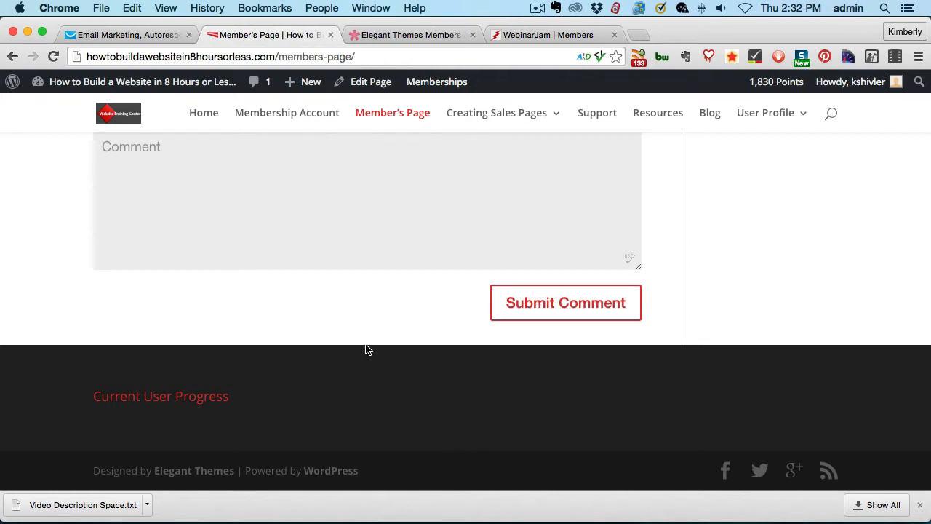
pyautogui.moveTo(99, 86)
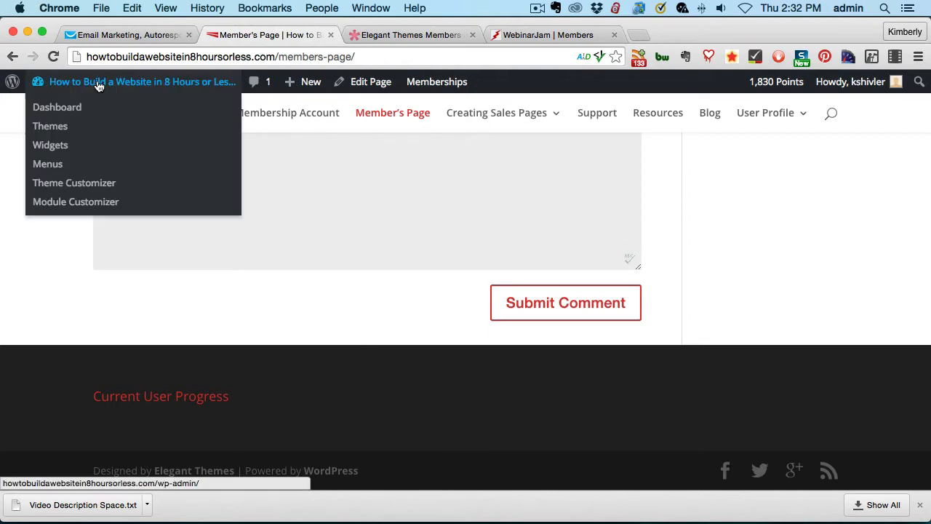
pyautogui.click(57, 113)
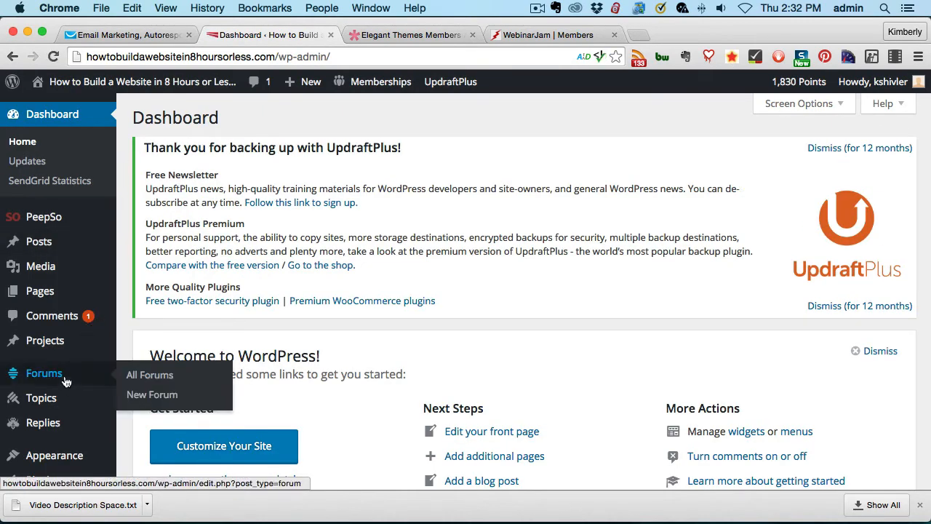
pyautogui.scroll(-3, 69, 375)
pyautogui.moveTo(82, 378)
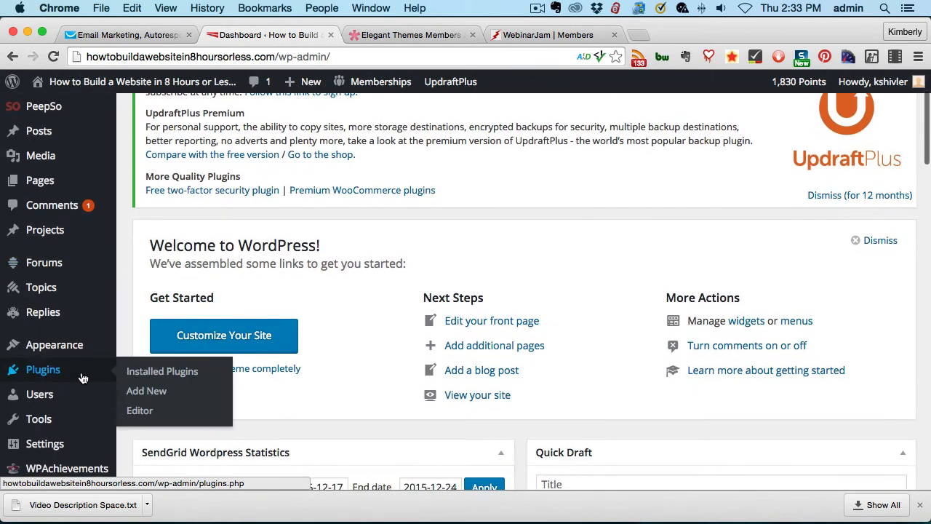
pyautogui.click(148, 393)
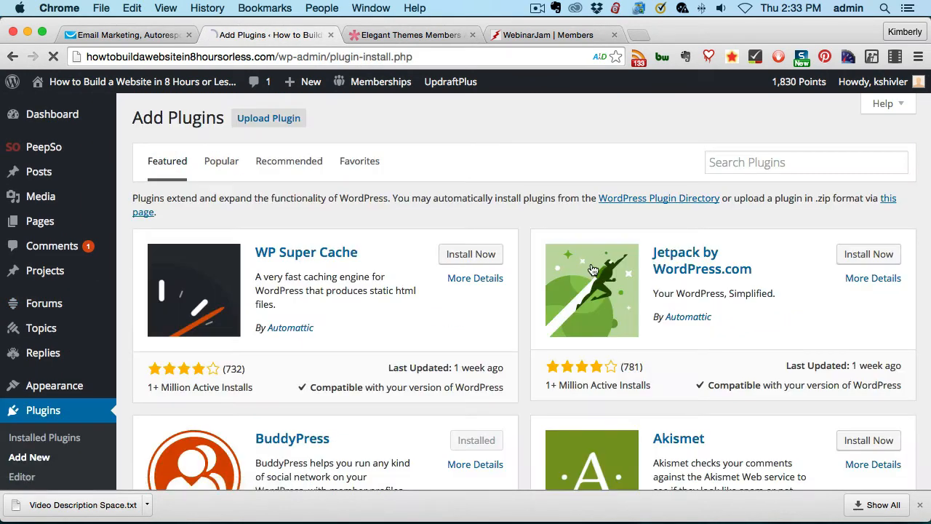
# Find the Child Theme Configurator plugin by searching for "child theme configurator", and install and activate it.
pyautogui.click(737, 156)
pyautogui.write('child')
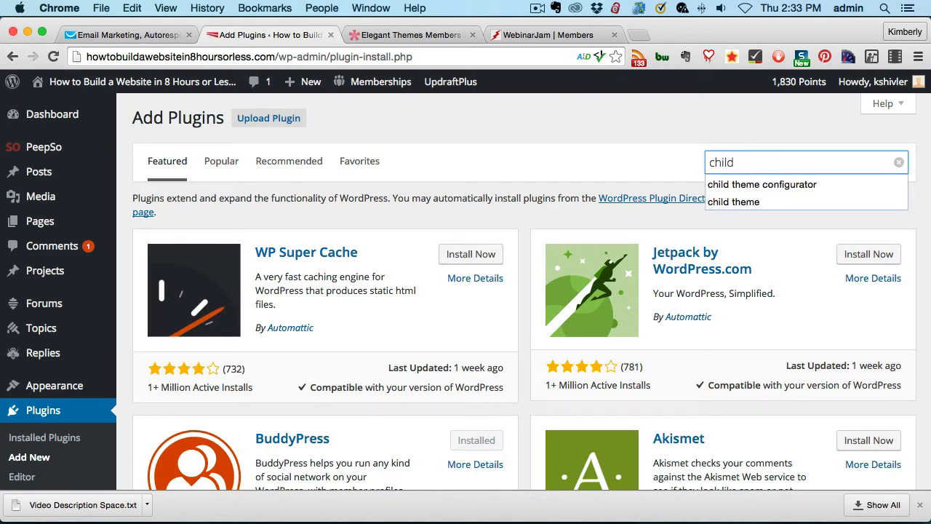
pyautogui.click(741, 184)
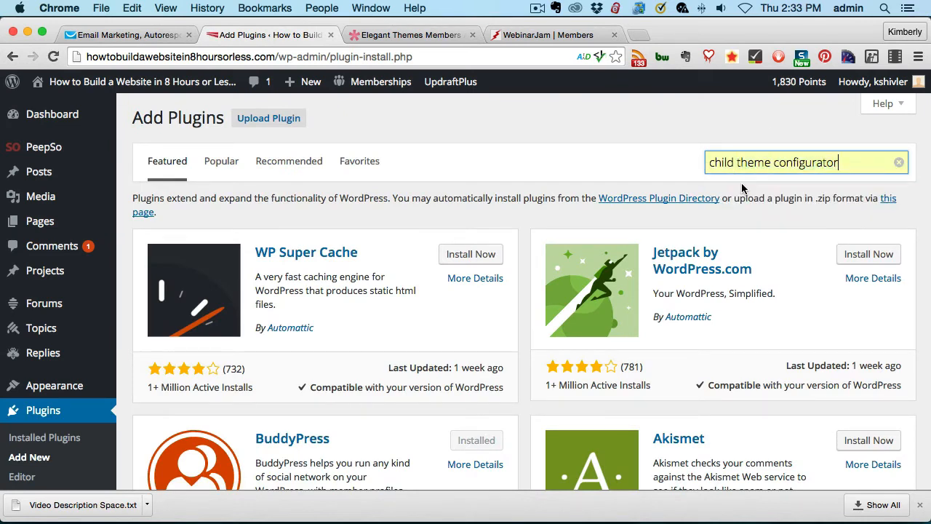
pyautogui.press('Return')
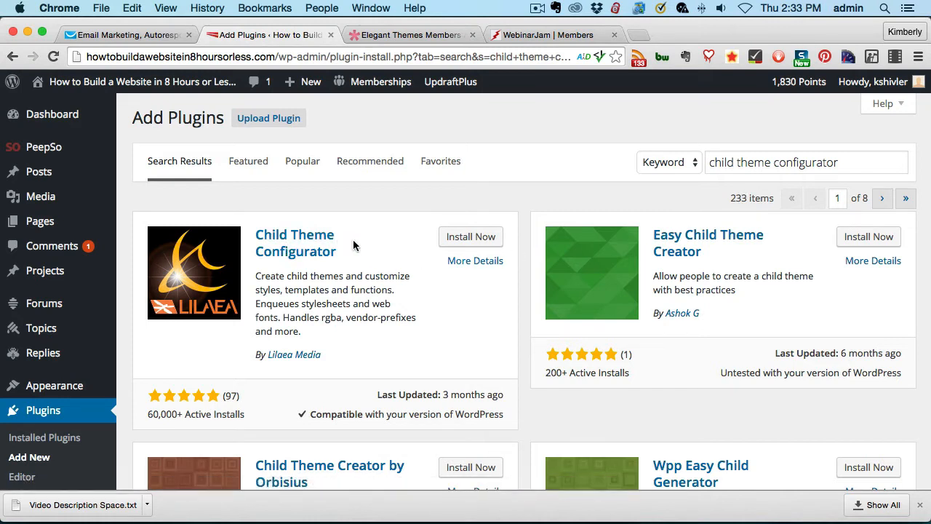
pyautogui.click(478, 238)
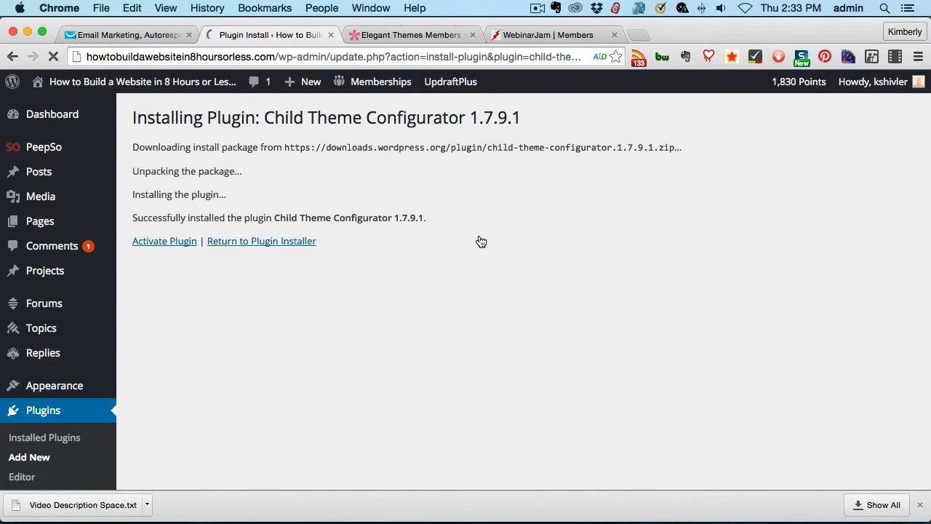
pyautogui.click(162, 248)
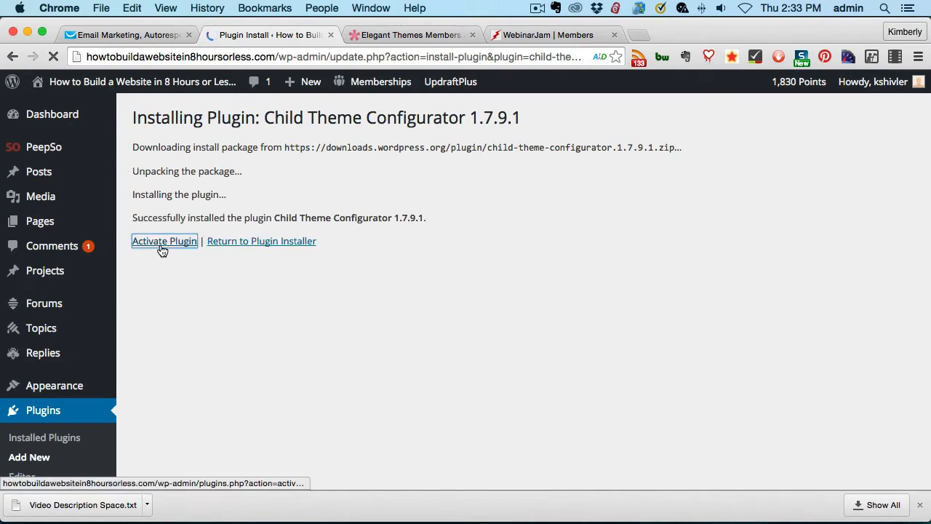
# Generate a Divi-child child theme from the Divi parent, copying the parent theme's menus, widgets and customizer options.
pyautogui.moveTo(65, 244)
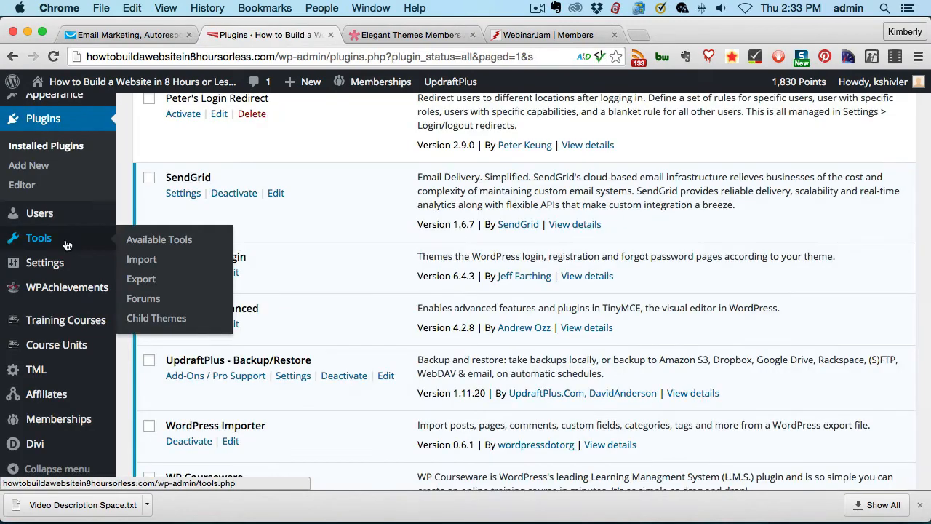
pyautogui.click(168, 323)
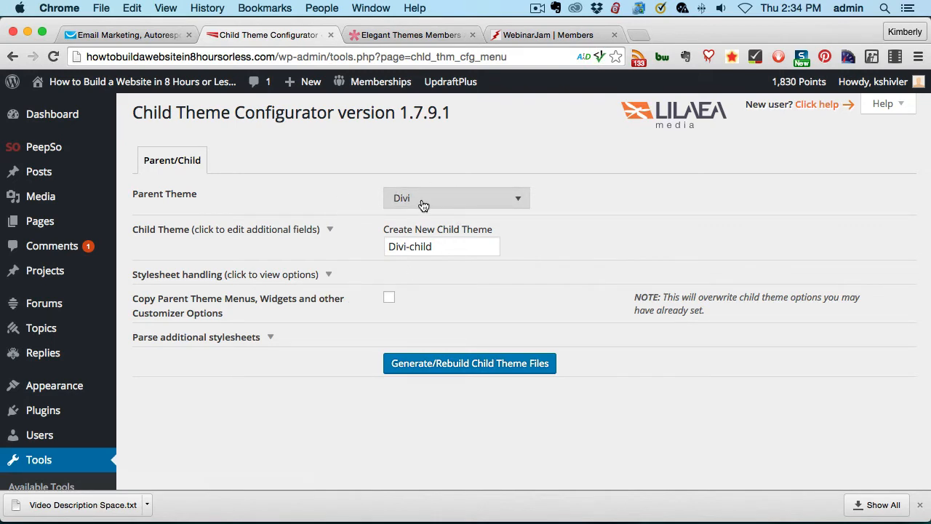
pyautogui.scroll(-2, 585, 201)
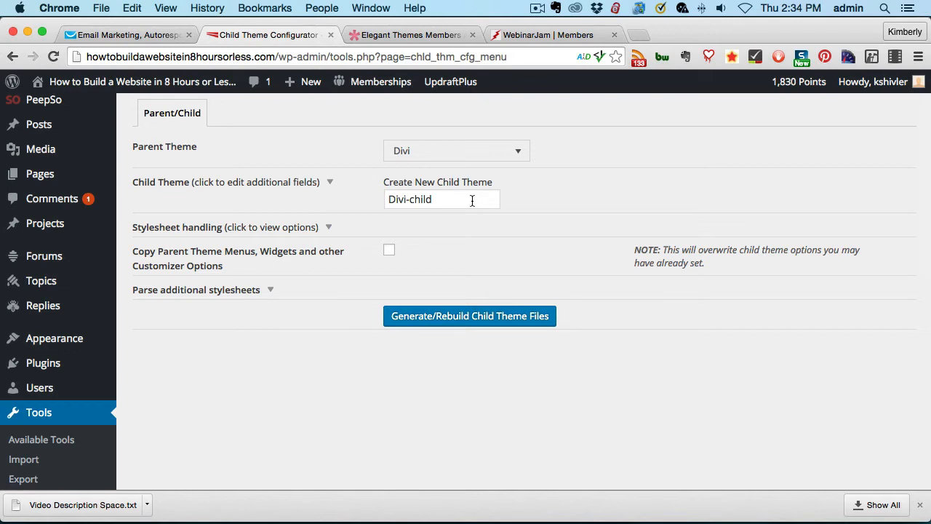
pyautogui.click(391, 251)
pyautogui.click(439, 318)
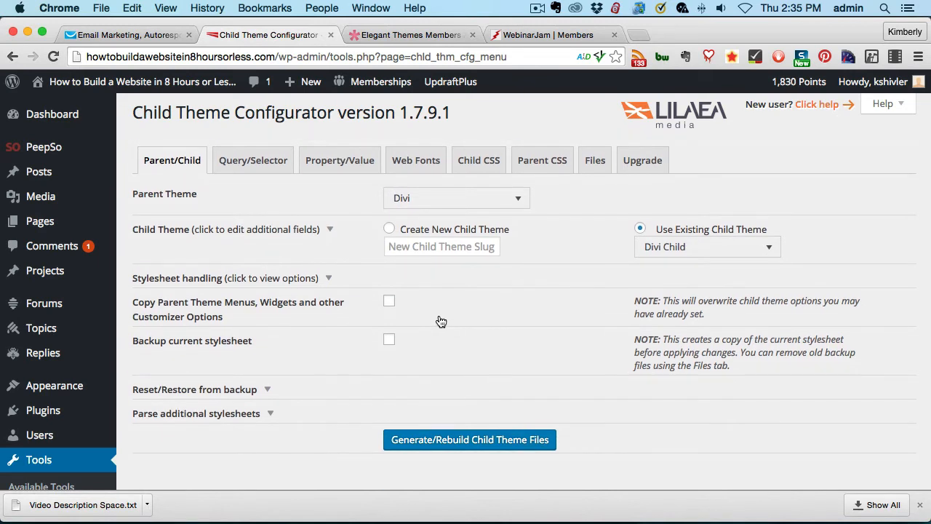
# Copy the parent theme's footer template file to the Divi child theme.
pyautogui.scroll(2, 405, 286)
pyautogui.scroll(-2, 494, 332)
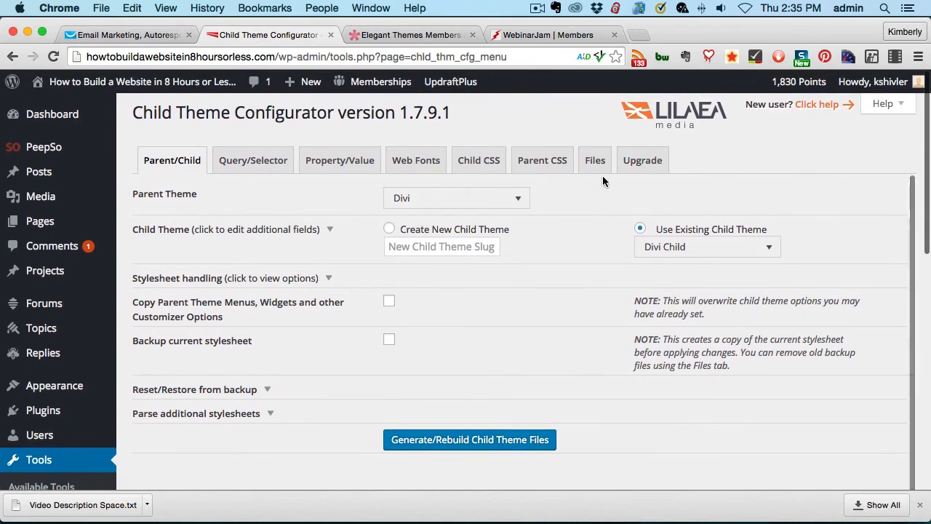
pyautogui.click(597, 160)
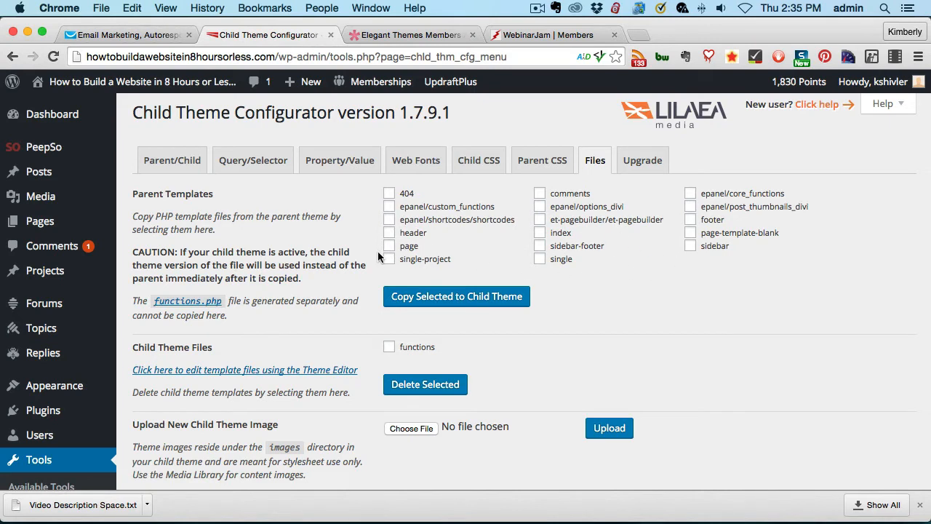
pyautogui.click(690, 220)
pyautogui.click(437, 298)
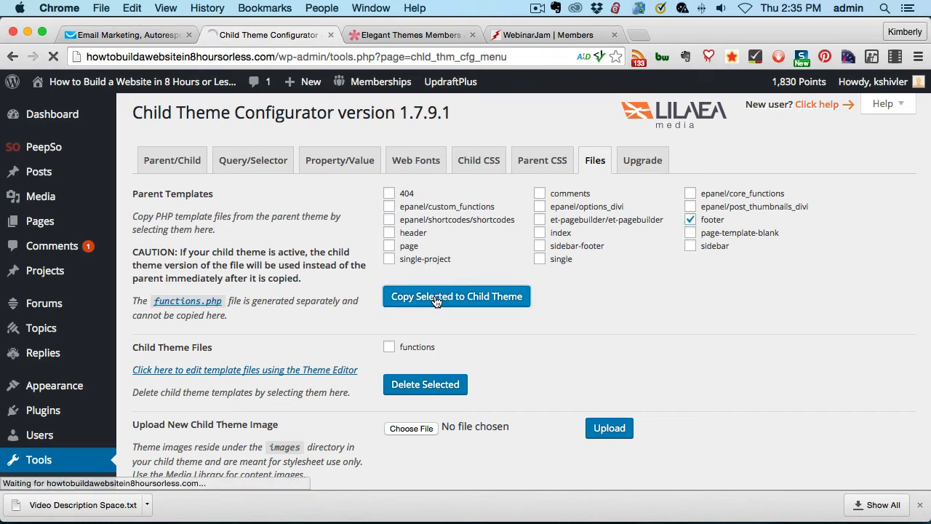
# Open the Divi child theme's Theme Footer template (footer.php) in the Theme Editor.
pyautogui.scroll(-1, 595, 201)
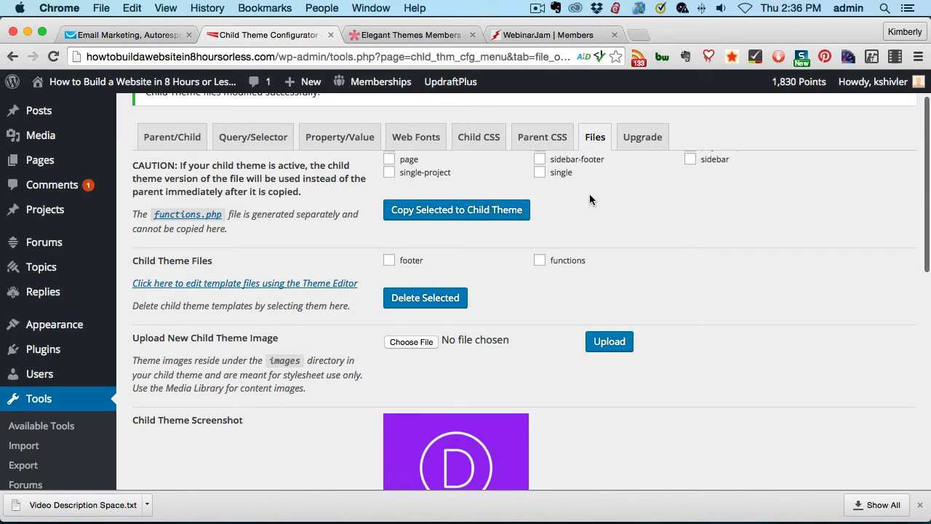
pyautogui.scroll(-2, 586, 194)
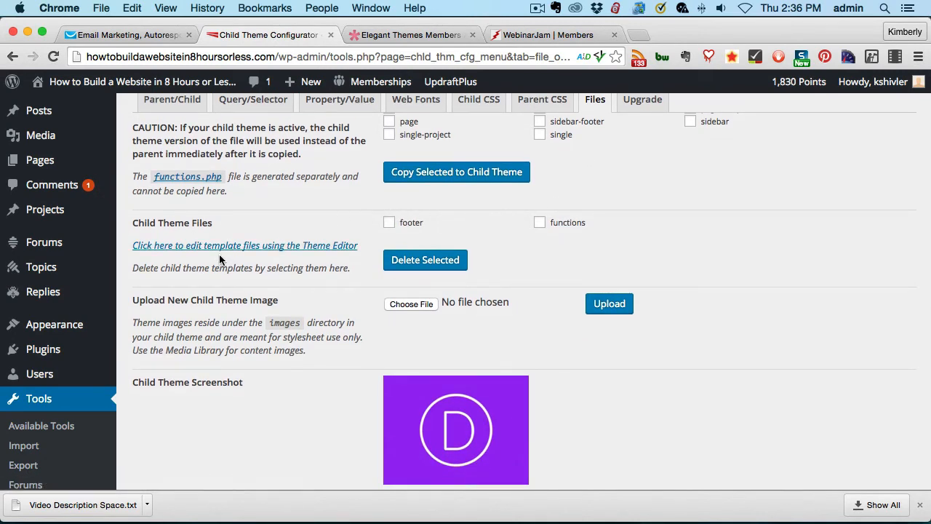
pyautogui.click(284, 247)
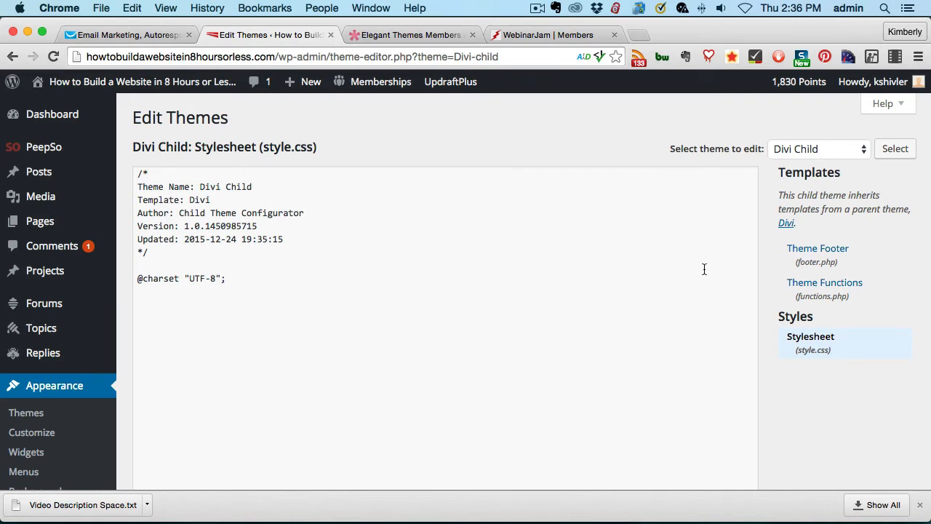
pyautogui.click(811, 253)
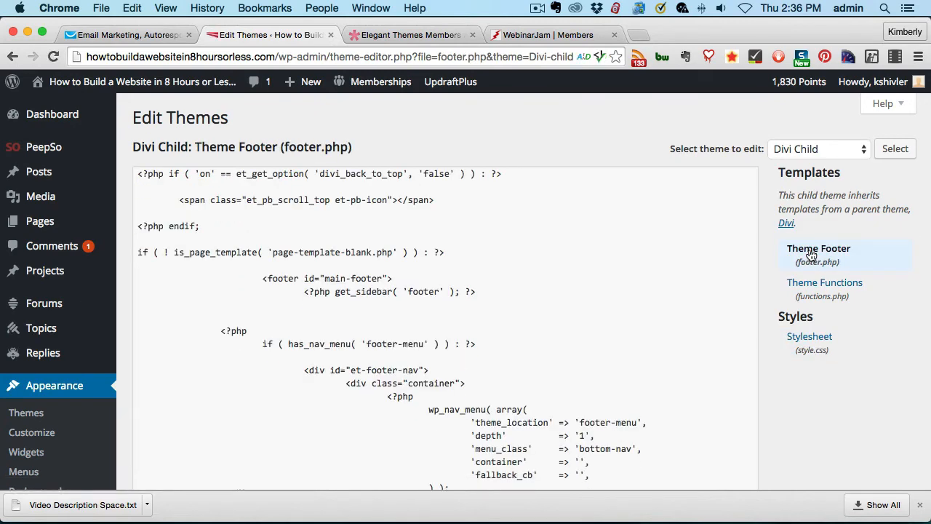
# Delete the PHP printf credit code, "Designed by … Powered by …", from inside the footer-info paragraph in footer.php.
pyautogui.scroll(-10, 632, 245)
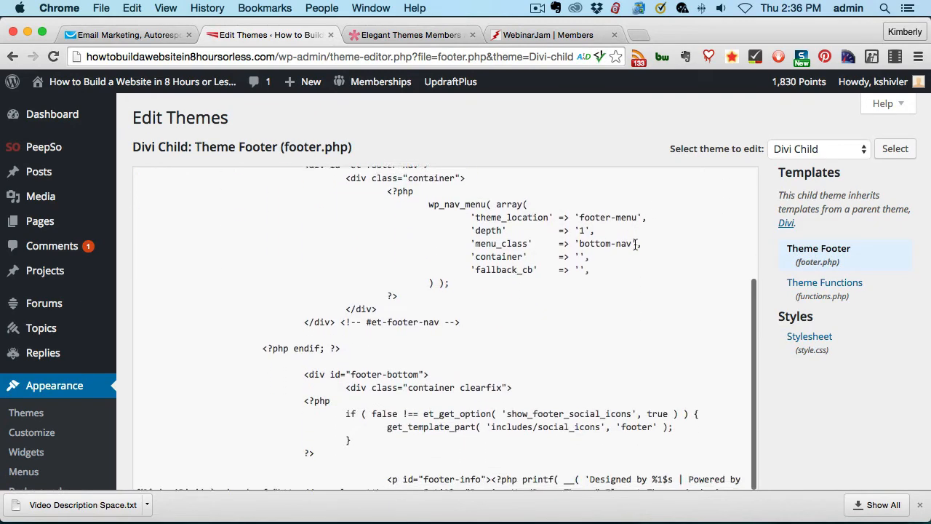
pyautogui.scroll(-2, 635, 245)
pyautogui.scroll(3, 635, 244)
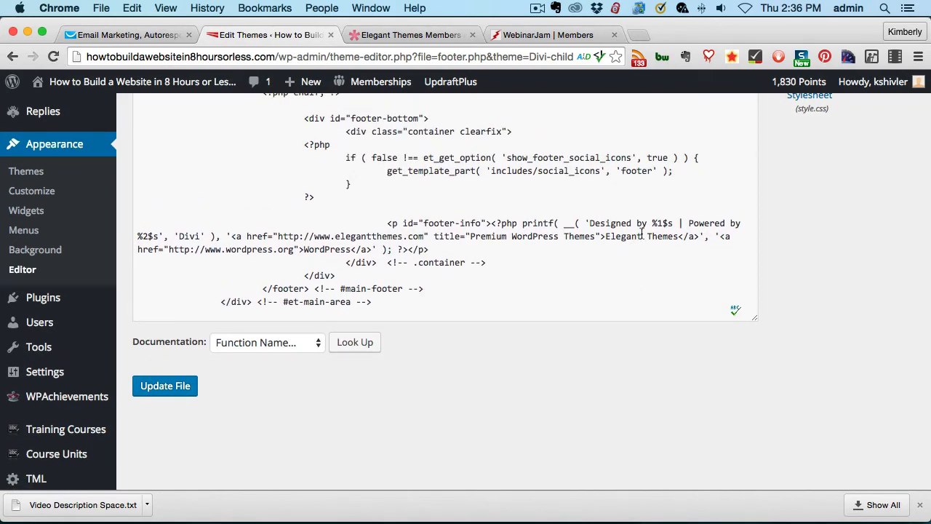
pyautogui.scroll(-2, 669, 216)
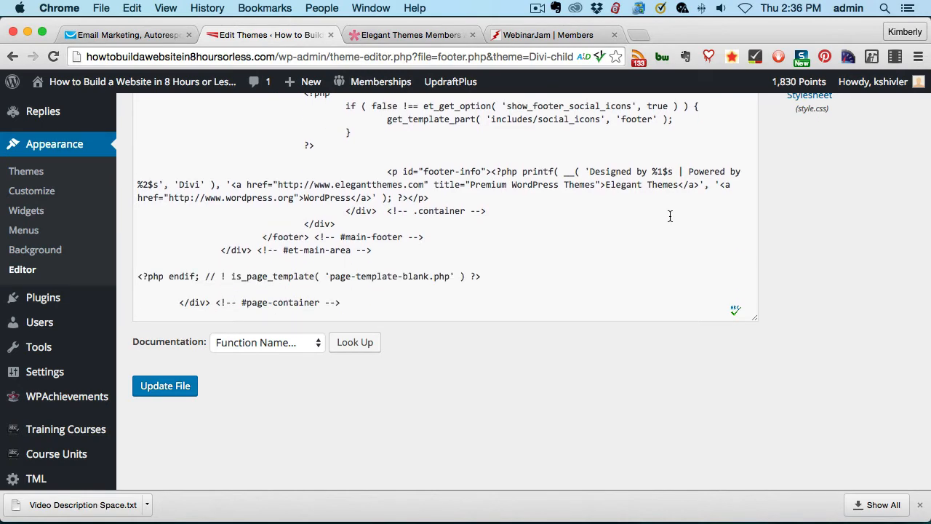
pyautogui.scroll(10, 669, 216)
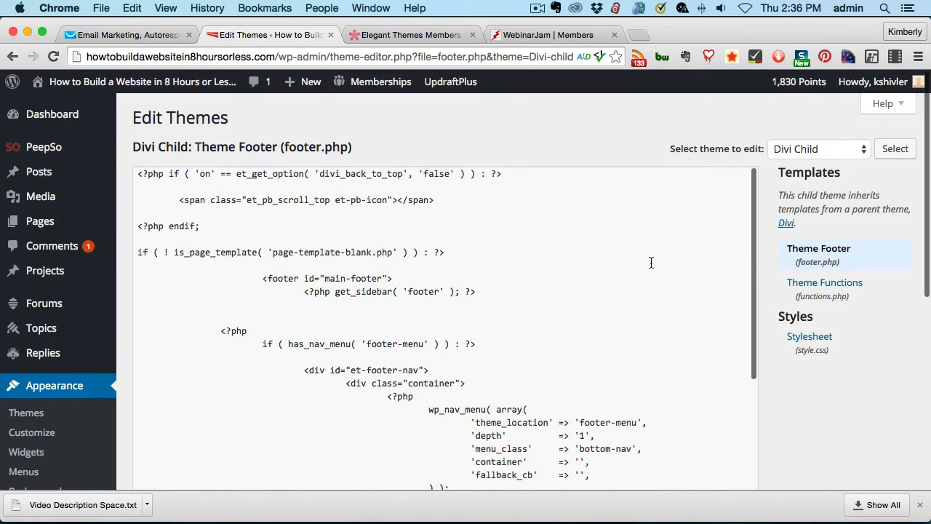
pyautogui.scroll(-10, 651, 262)
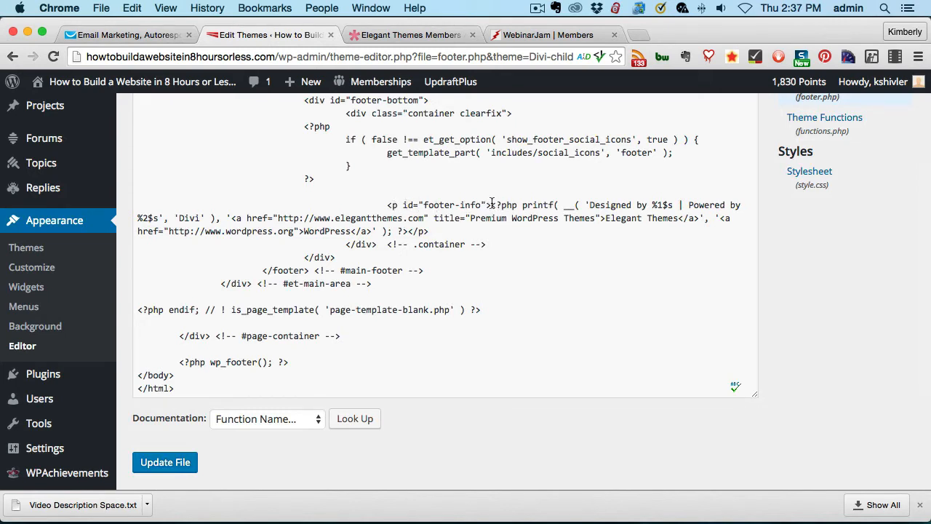
pyautogui.moveTo(492, 205); pyautogui.dragTo(493, 218)
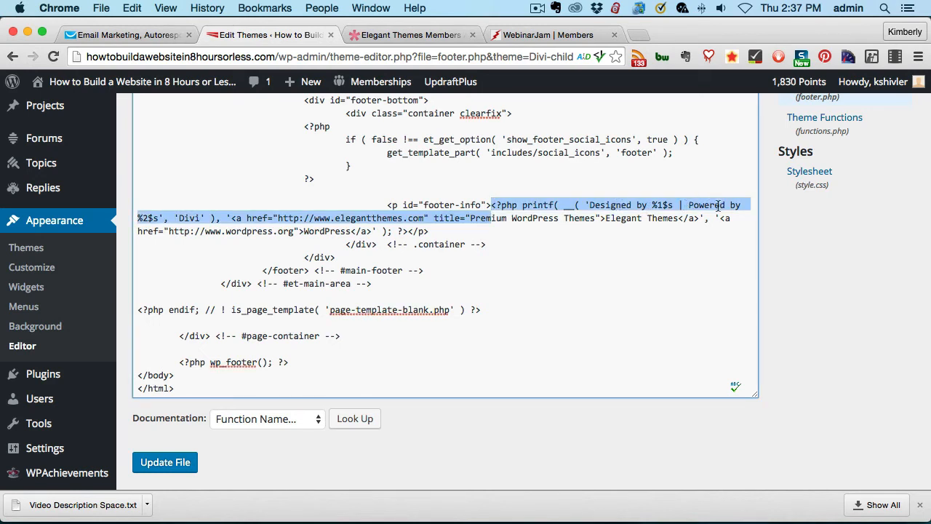
pyautogui.click(520, 210)
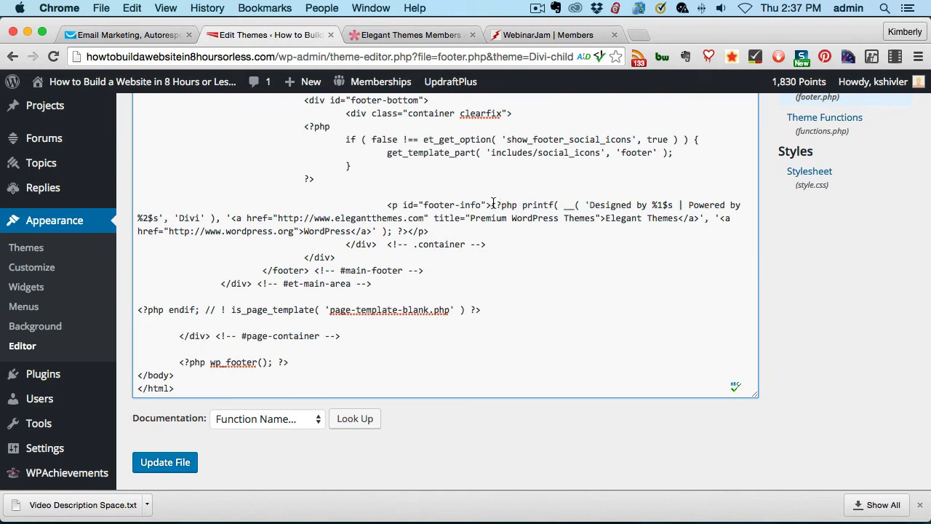
pyautogui.moveTo(493, 205); pyautogui.dragTo(408, 232)
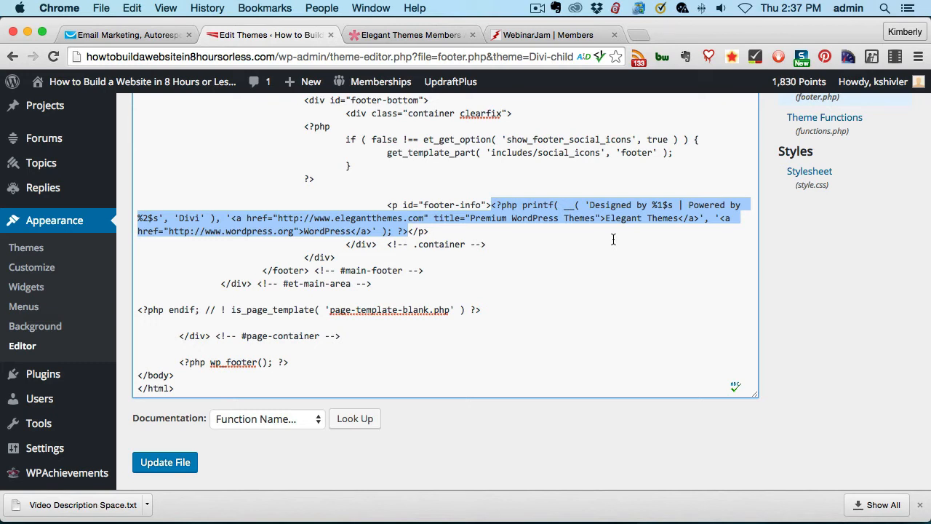
pyautogui.press('BackSpace')
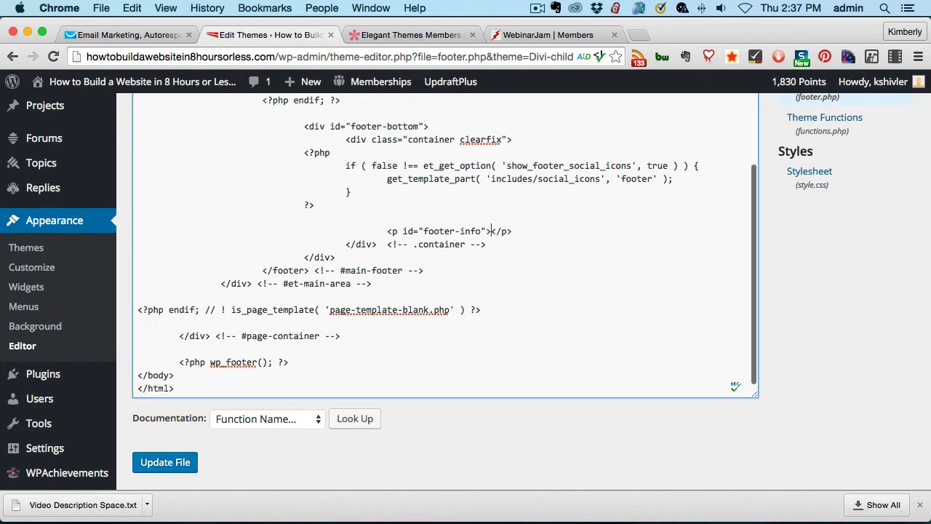
# Between the footer-info paragraph tags, enter "Copyright 2015 White Glove Web Training and" followed by the owner's full name.
pyautogui.moveTo(389, 233); pyautogui.dragTo(492, 232)
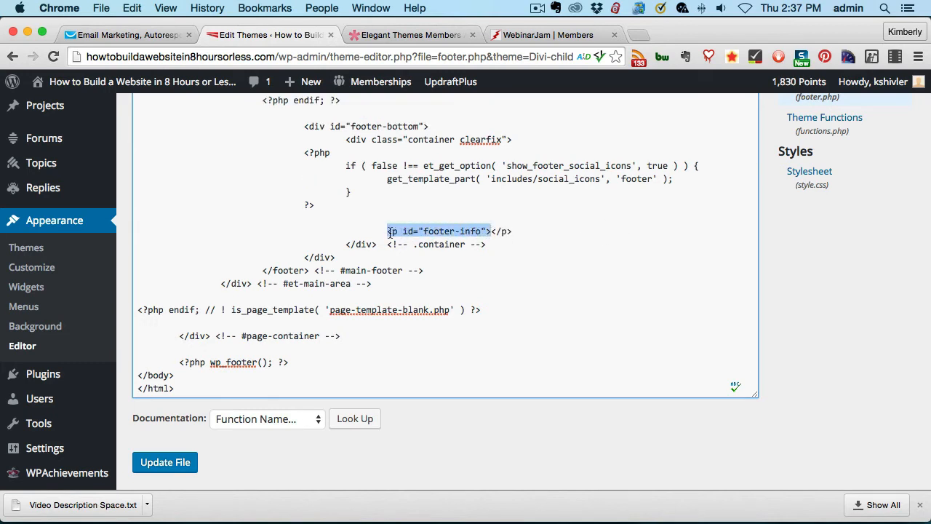
pyautogui.click(492, 231)
pyautogui.moveTo(515, 231); pyautogui.dragTo(492, 232)
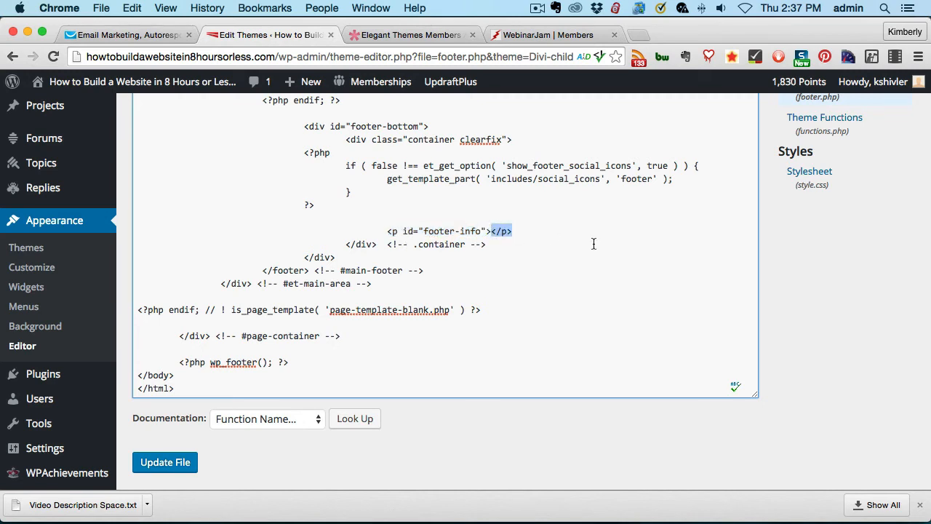
pyautogui.click(491, 232)
pyautogui.write('Copyright')
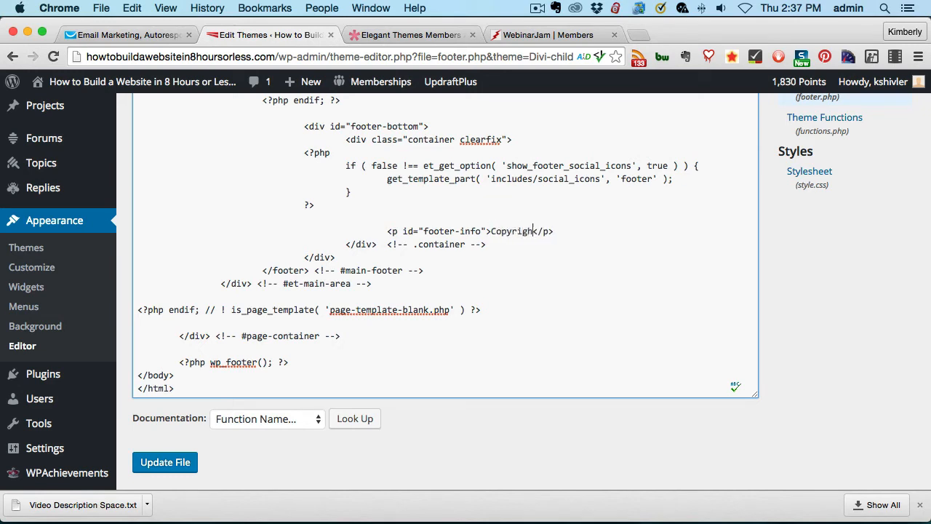
pyautogui.write(' 2015')
pyautogui.write(' Whi')
pyautogui.write('te Gl')
pyautogui.write('ove Web Traini')
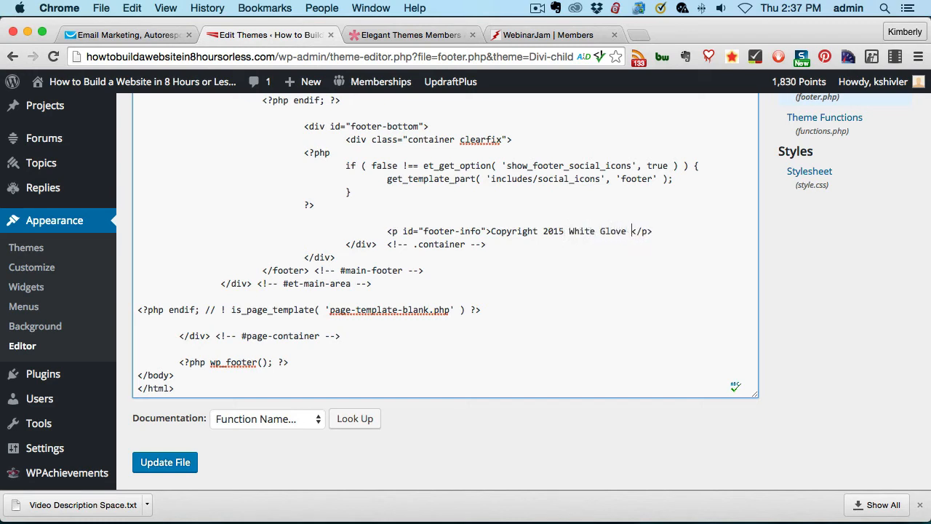
pyautogui.write('ng and Kim Shivler')
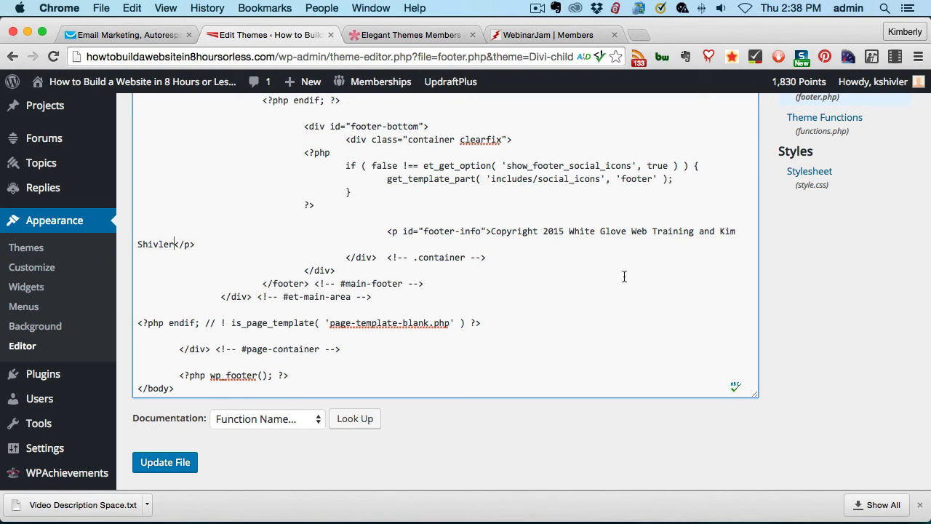
# Save the edited footer.php and activate the Divi Child theme for the site.
pyautogui.click(167, 464)
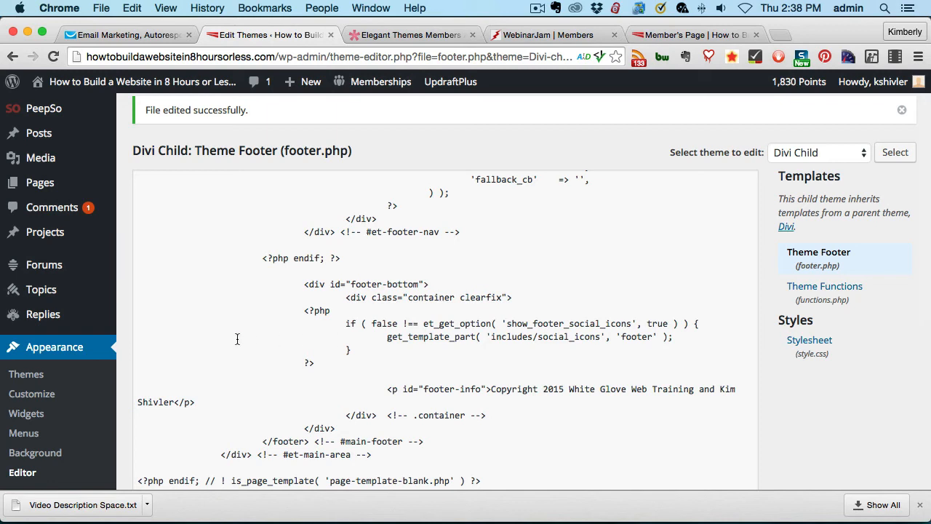
pyautogui.scroll(-2, 109, 332)
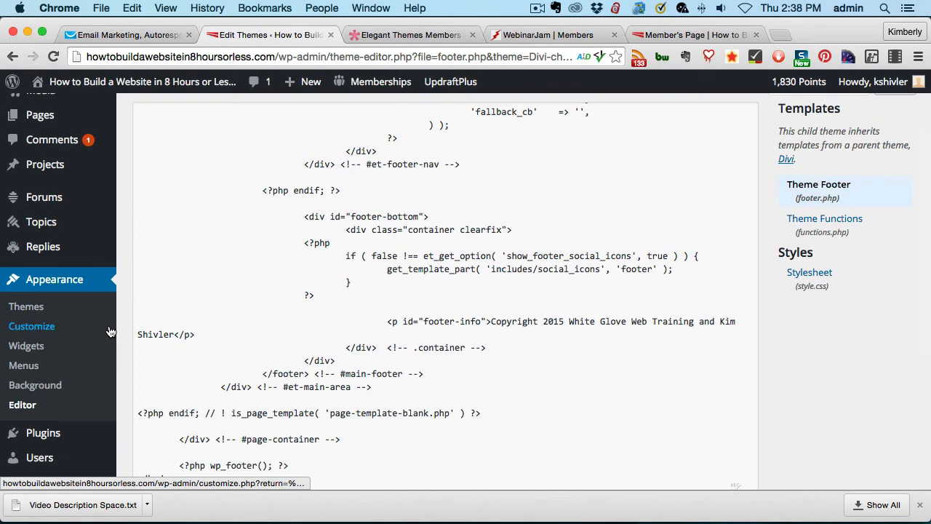
pyautogui.click(21, 308)
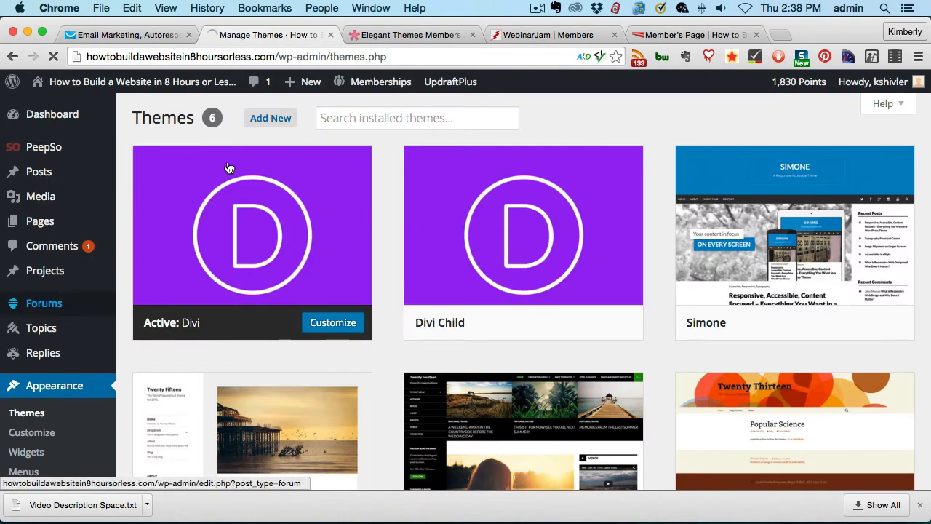
pyautogui.moveTo(226, 232)
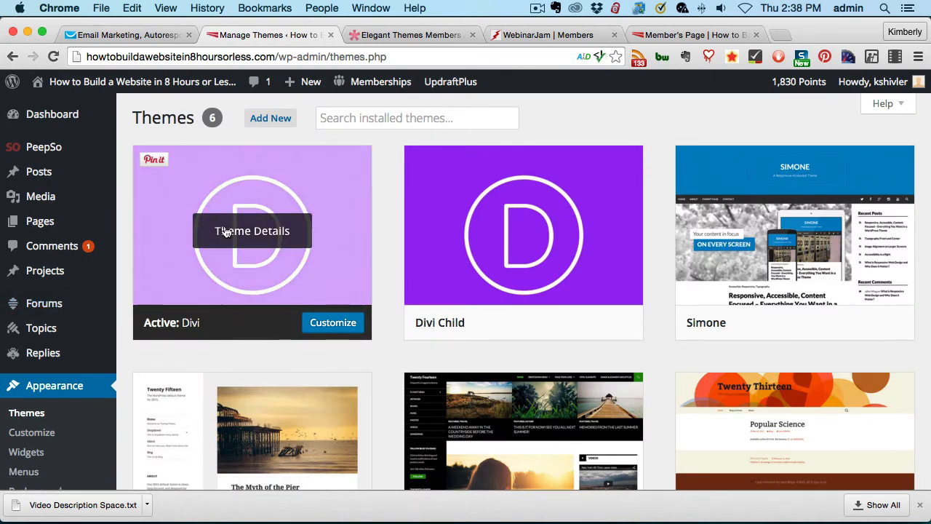
pyautogui.moveTo(574, 175)
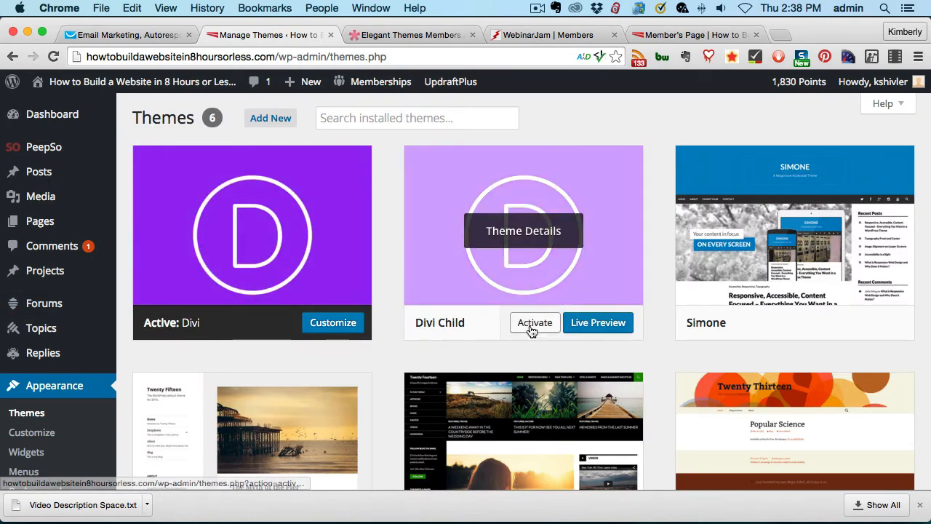
pyautogui.click(532, 323)
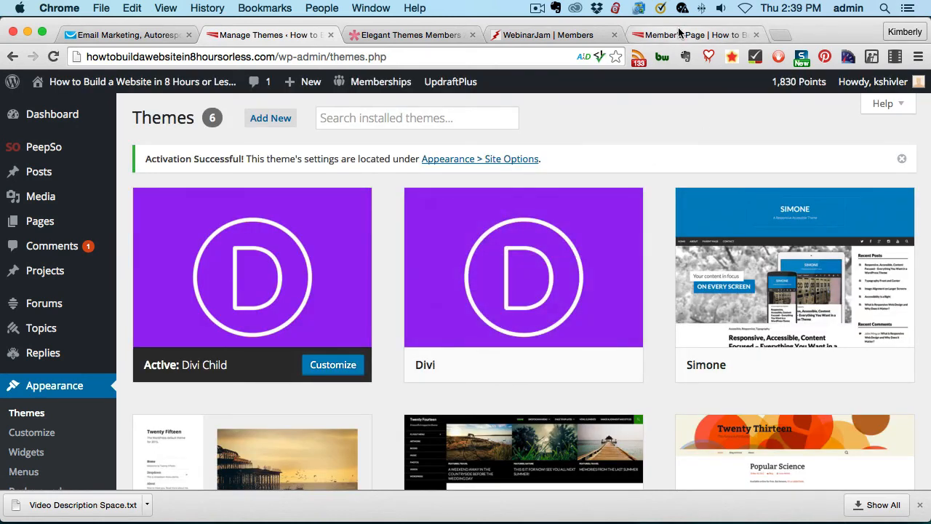
# Reload the site's Member's Page to check the copyright notice in its footer.
pyautogui.click(679, 32)
pyautogui.click(52, 58)
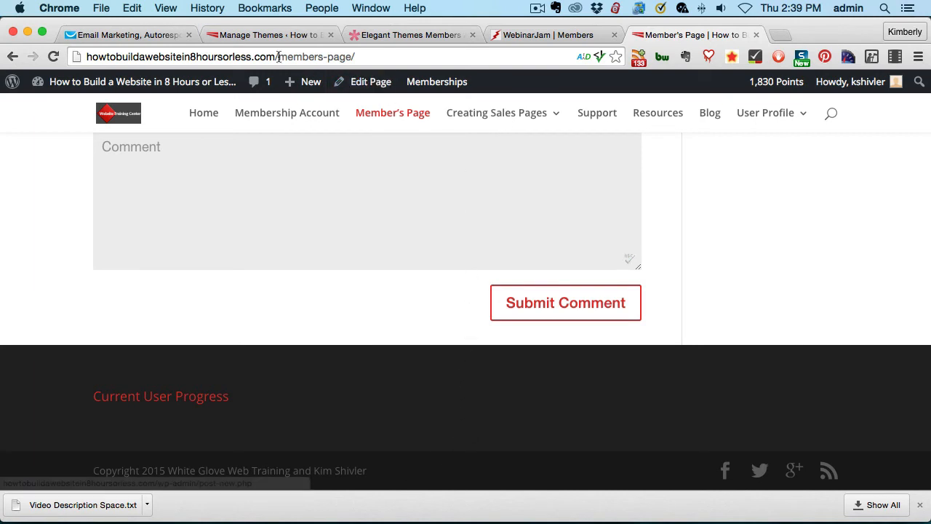
# Reopen the Divi Child theme's Theme Footer template (footer.php) in the Theme Editor at the footer-info paragraph.
pyautogui.click(265, 35)
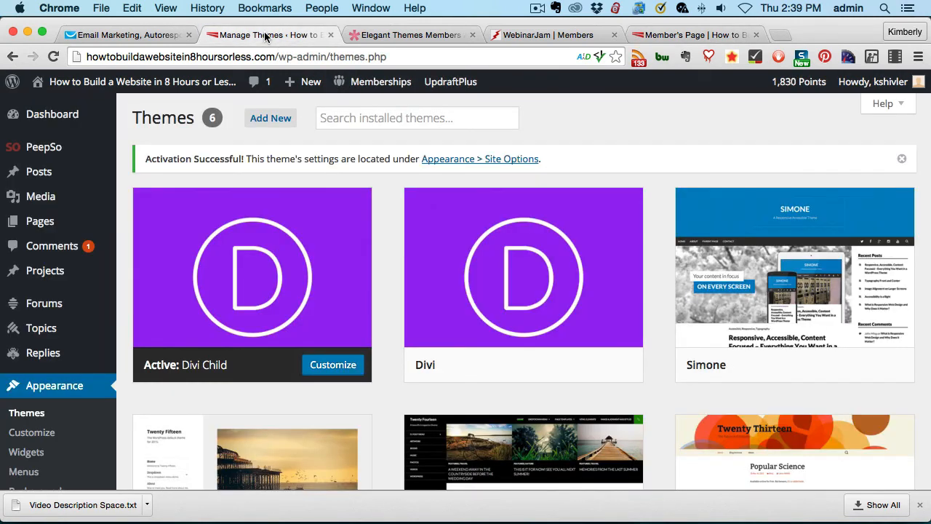
pyautogui.moveTo(88, 339)
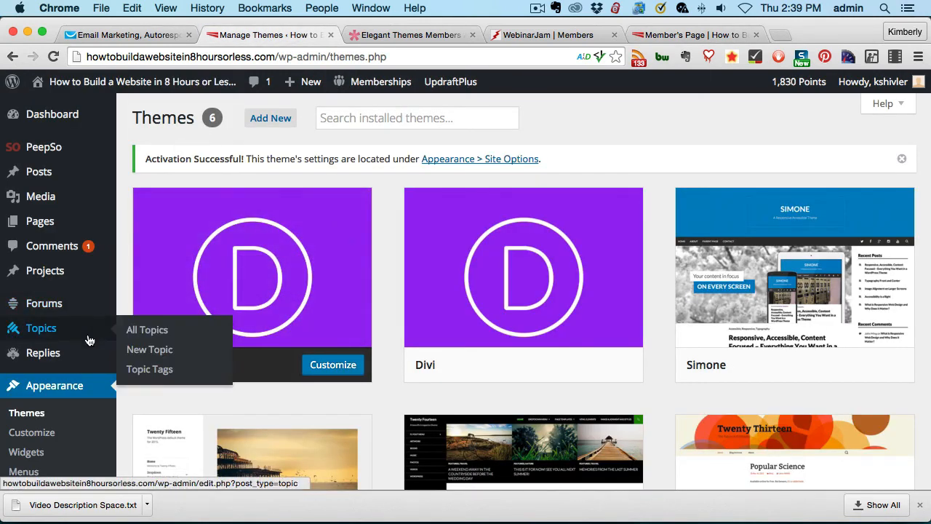
pyautogui.scroll(-5, 87, 339)
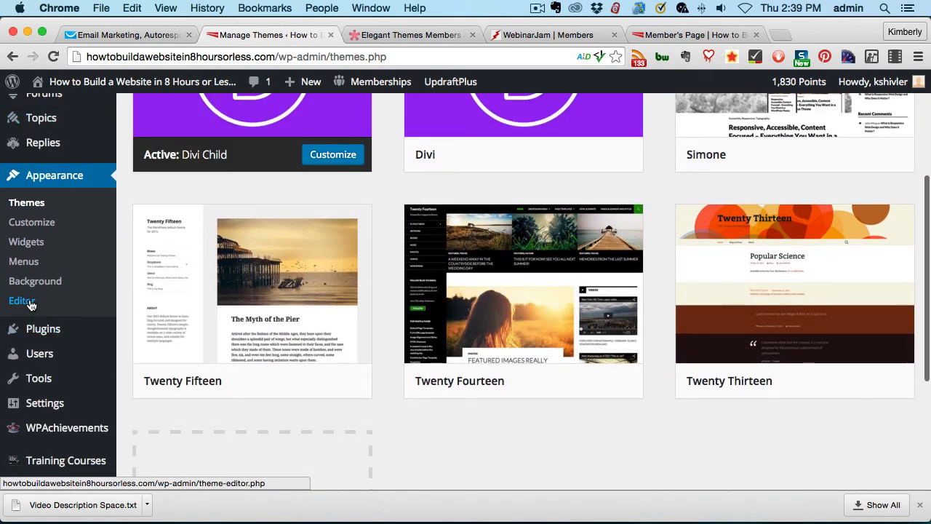
pyautogui.click(29, 303)
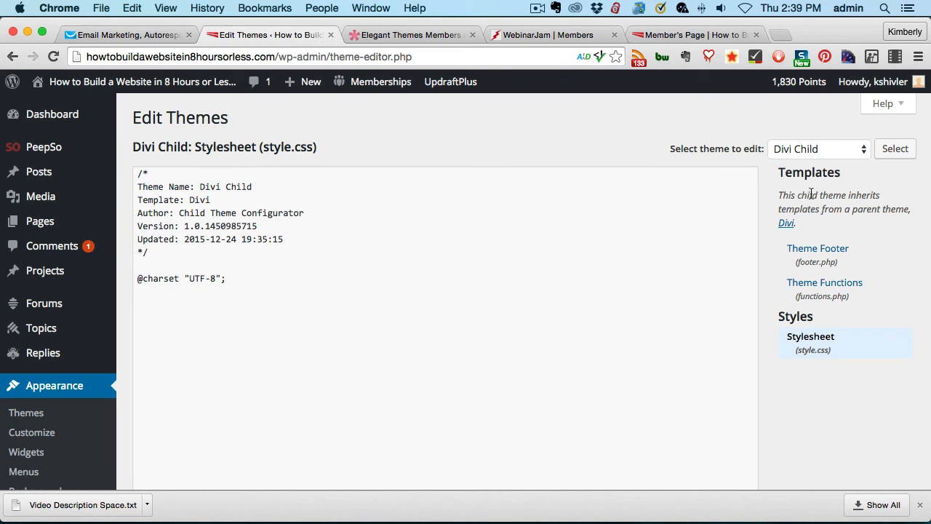
pyautogui.click(803, 253)
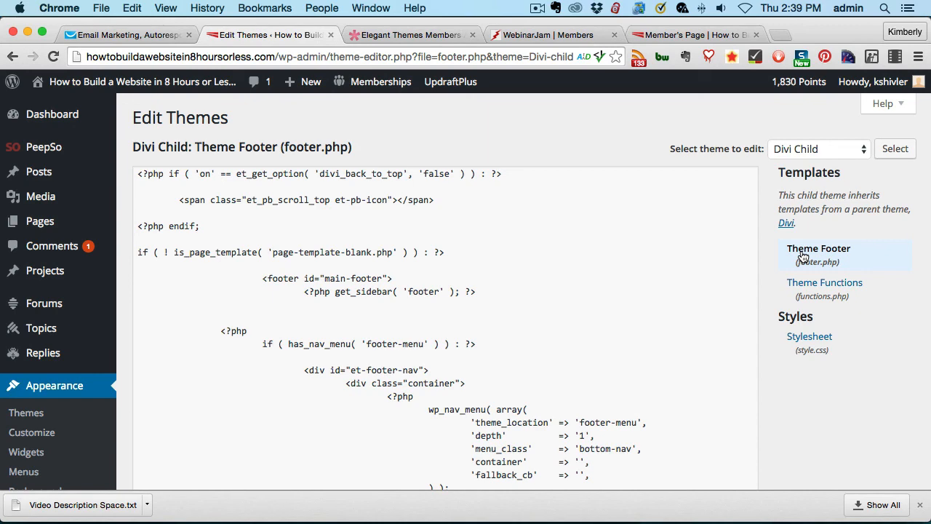
pyautogui.scroll(-10, 655, 331)
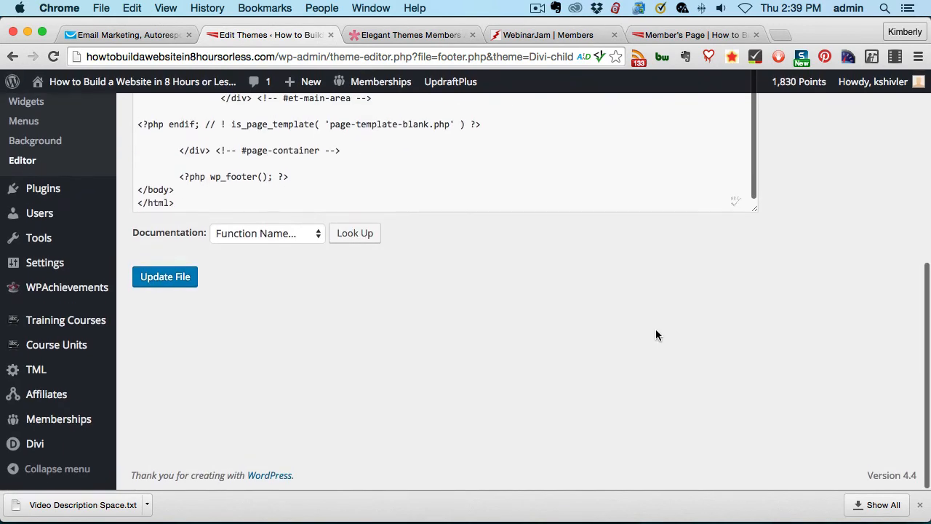
pyautogui.scroll(5, 656, 334)
pyautogui.scroll(-2, 657, 331)
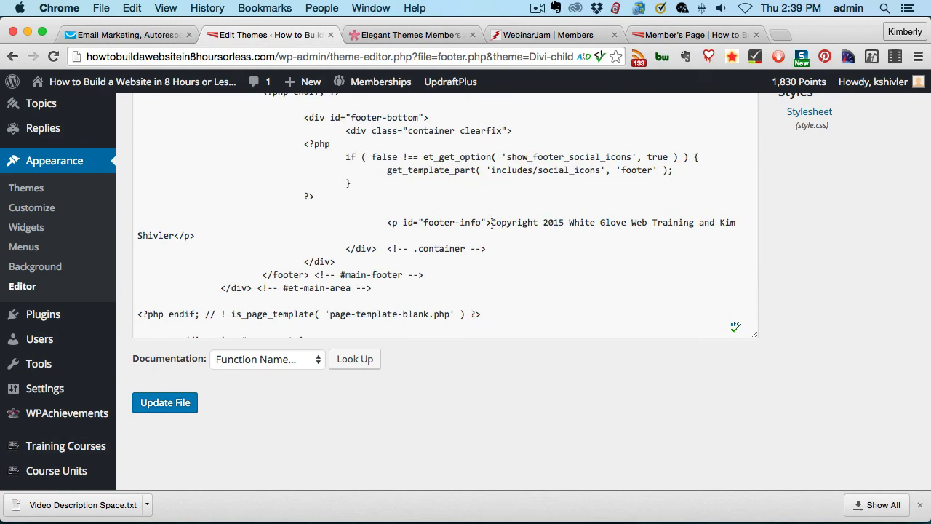
# Replace the word "Copyright" in the footer-info paragraph with the HTML symbol code "&copy;" and save footer.php.
pyautogui.moveTo(492, 223); pyautogui.dragTo(538, 224)
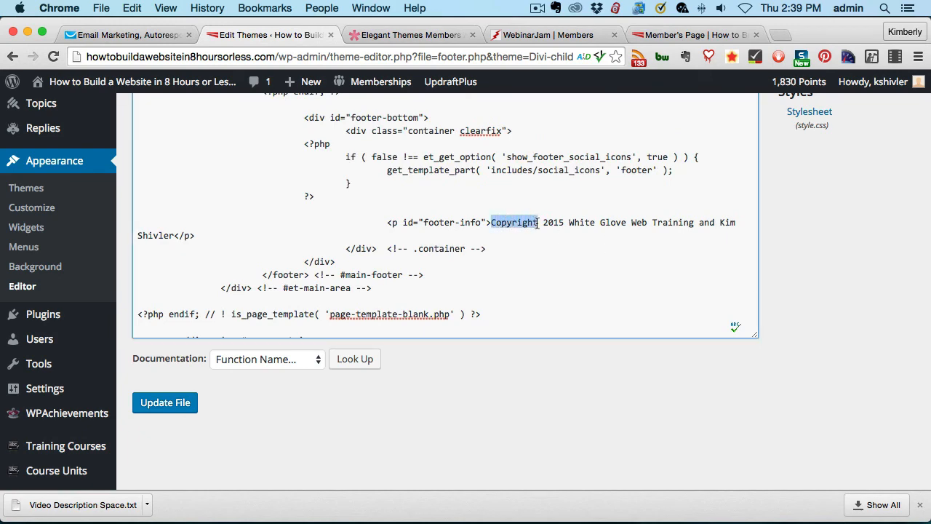
pyautogui.write('&')
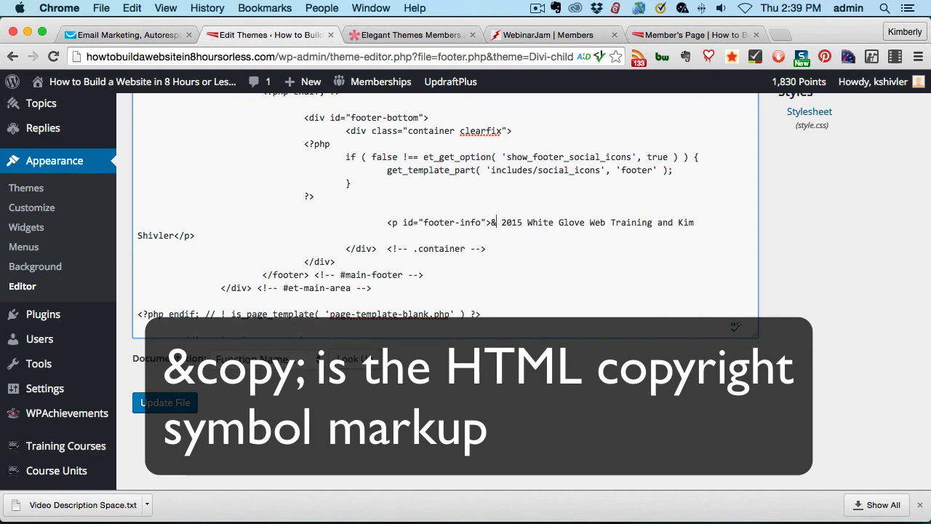
pyautogui.write('copy')
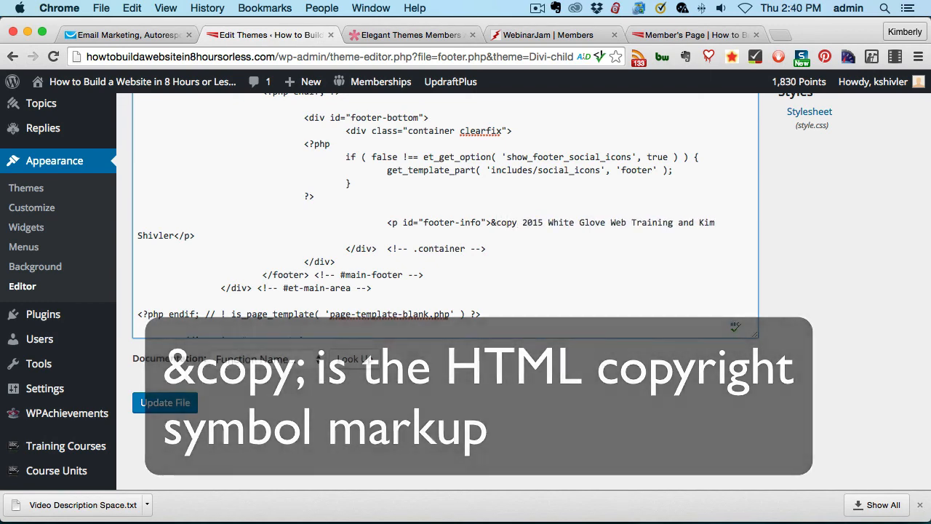
pyautogui.write(';')
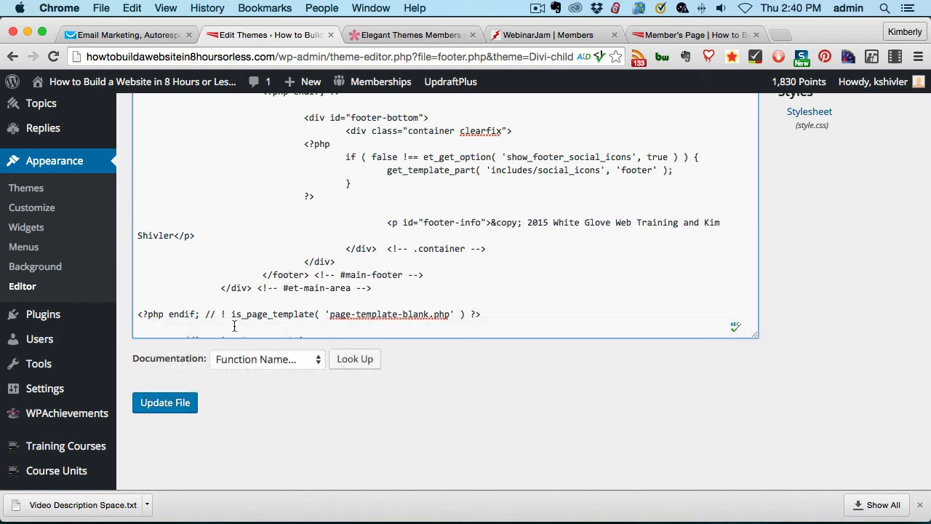
pyautogui.click(174, 403)
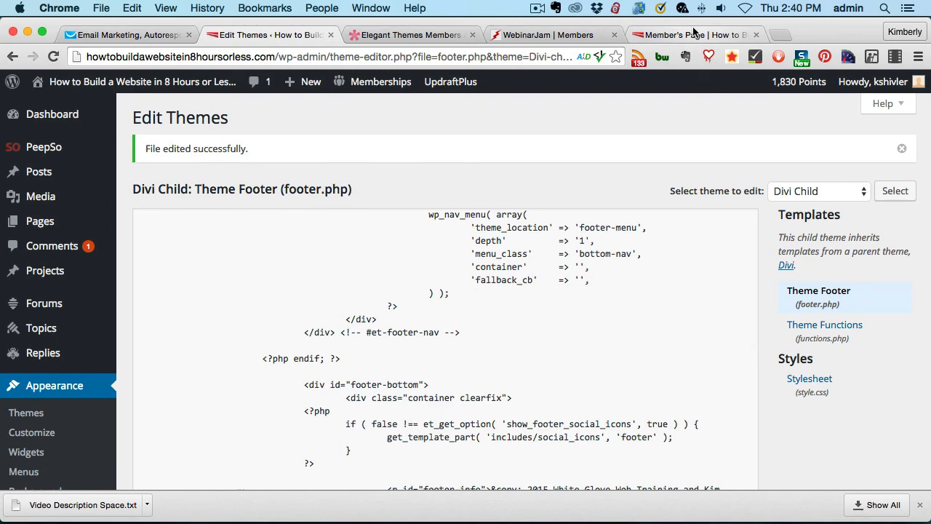
# Refresh the Member's Page to check the copyright symbol in the footer.
pyautogui.click(693, 32)
pyautogui.click(53, 56)
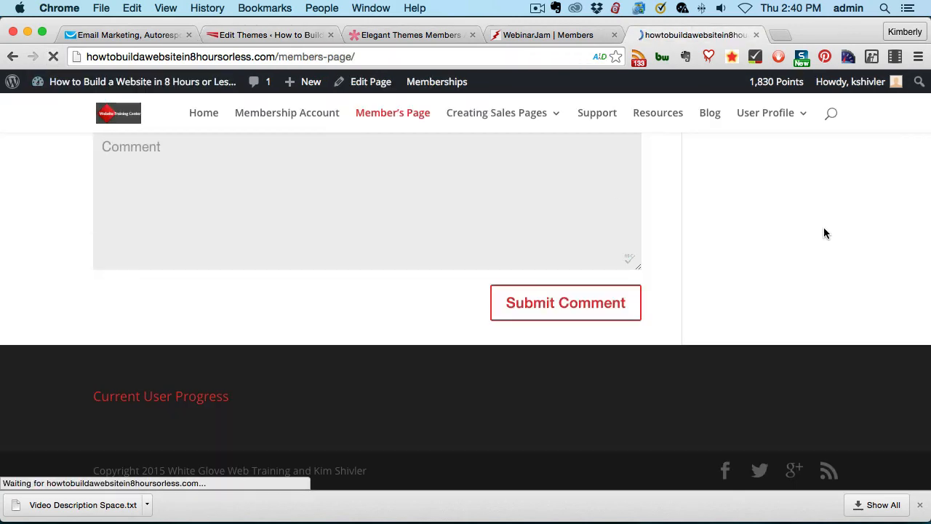